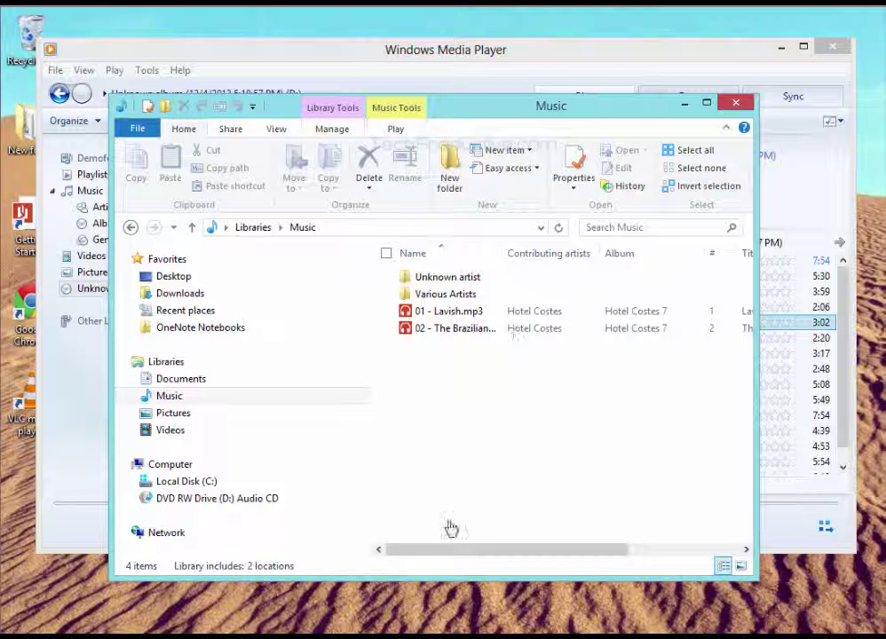
Step: Show a Type column in the Music library's details view and scroll to check it
left_click(635, 552)
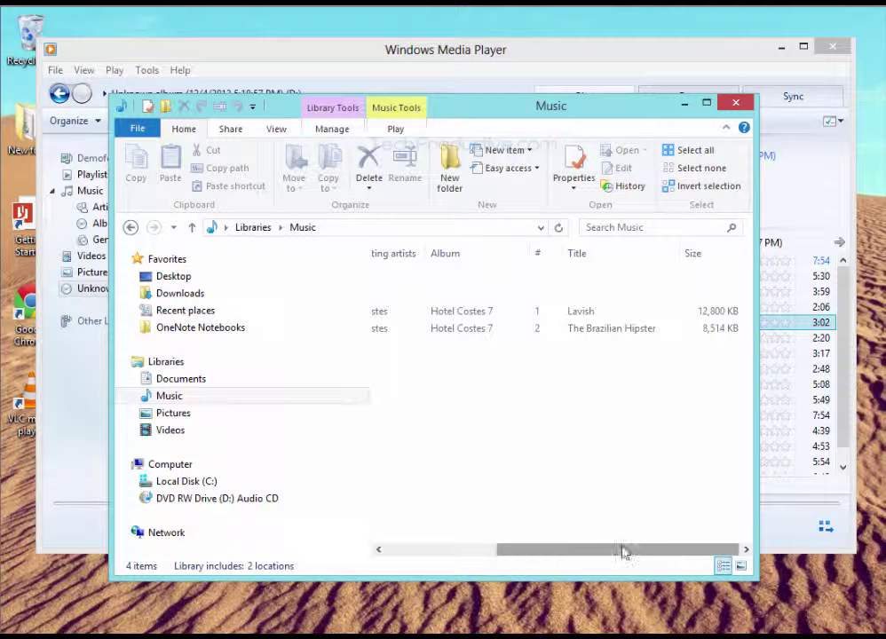
left_click_drag(624, 552, 511, 549)
right_click(468, 254)
left_click(385, 411)
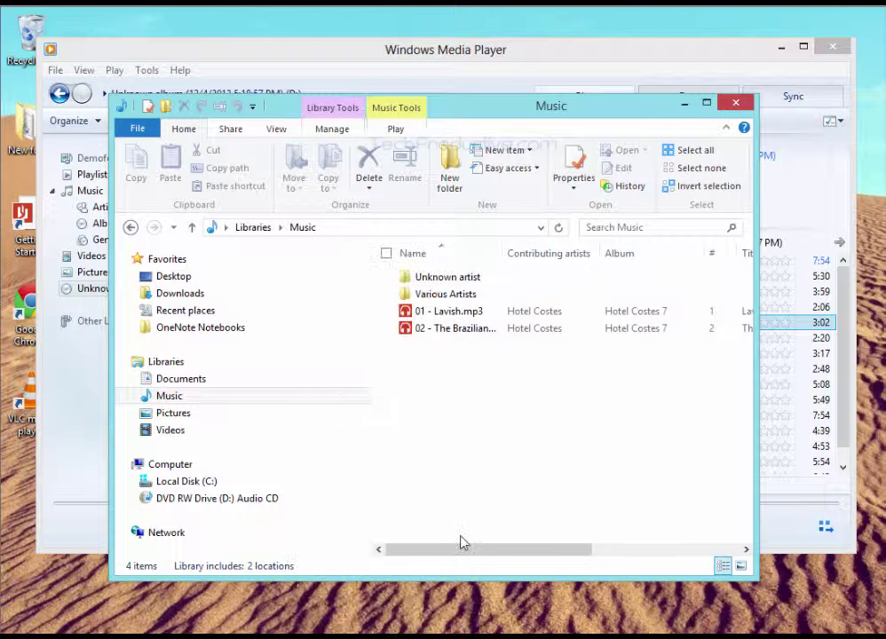
mouse_move(470, 552)
left_mouse_down()
mouse_move(620, 550)
mouse_move(518, 559)
mouse_move(486, 539)
left_mouse_up()
mouse_move(441, 314)
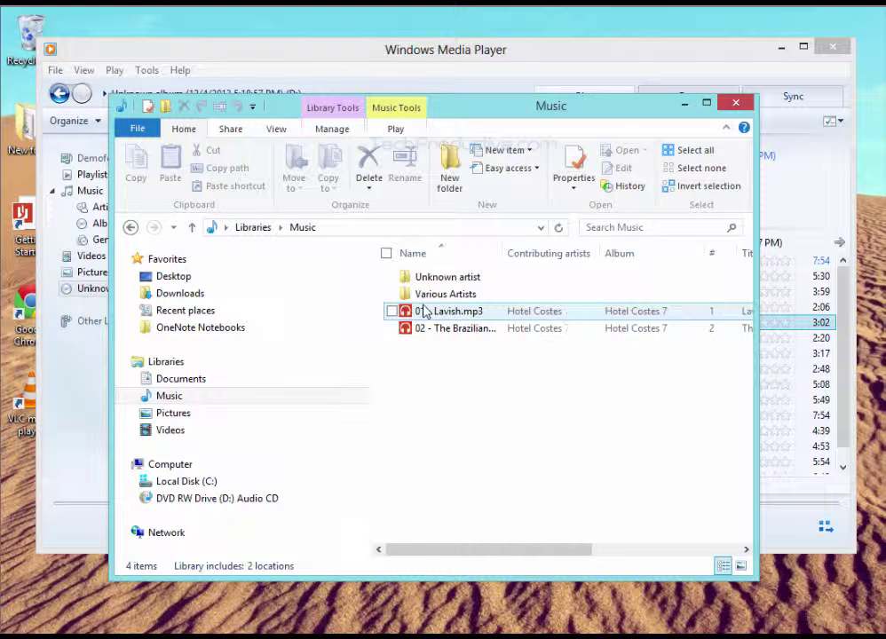
Step: Open the Details tab of 01 - Lavish.mp3's Properties to read its year, album and 320kbps bitrate
right_click(424, 311)
left_click(355, 565)
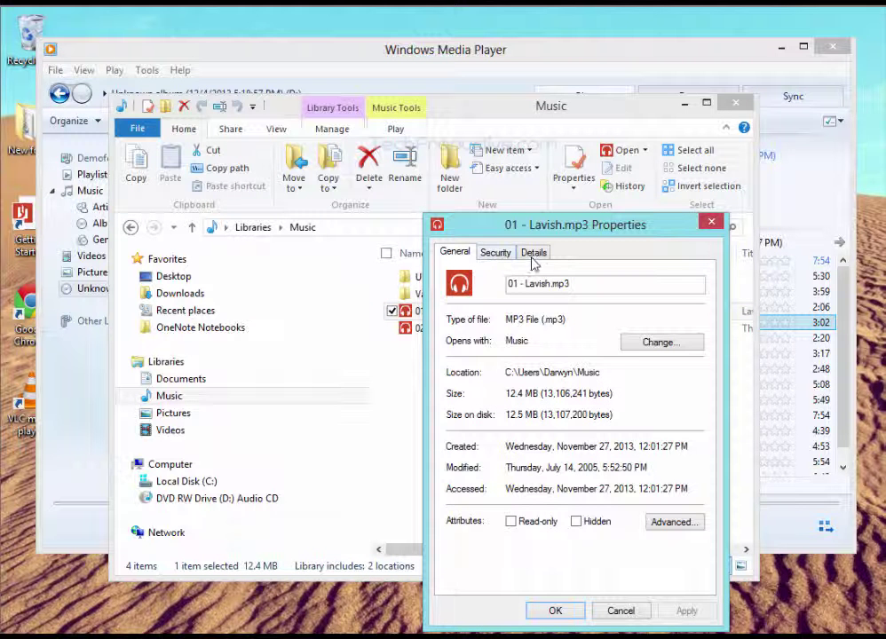
left_click(534, 252)
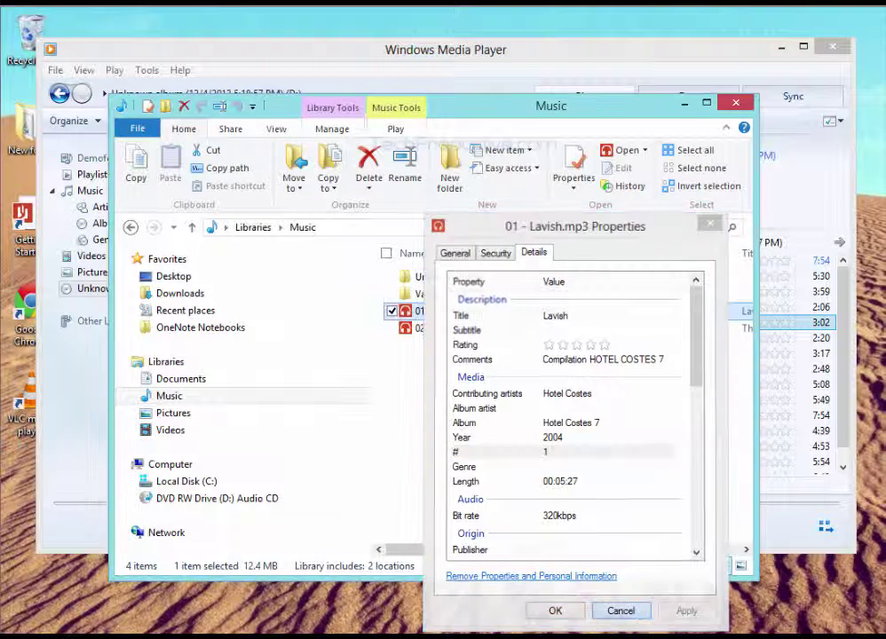
Step: Cancel the 01 - Lavish.mp3 Properties dialog without making changes
left_click(638, 611)
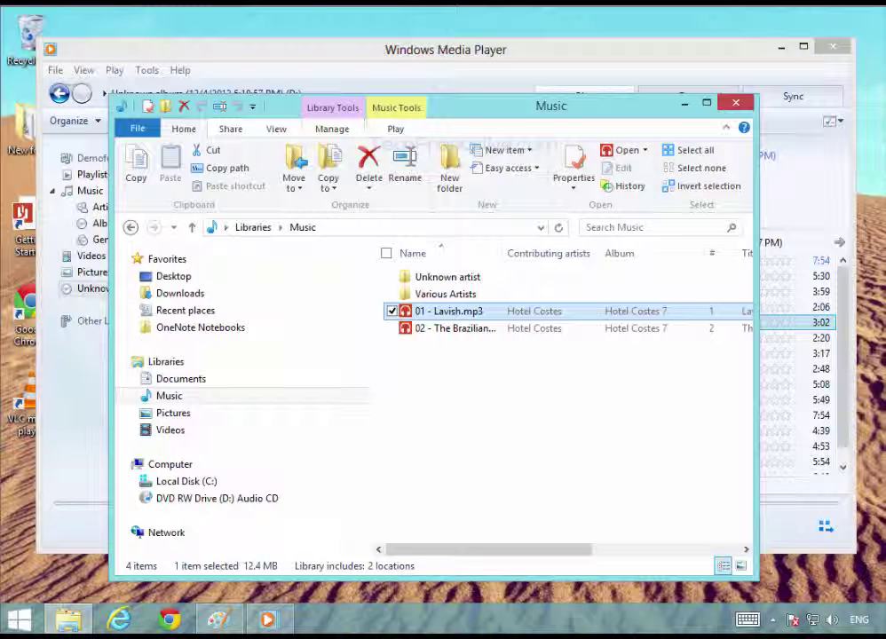
Step: Launch Windows Media Player from the Windows 8 Start screen's All apps list
left_click(295, 56)
left_click(20, 621)
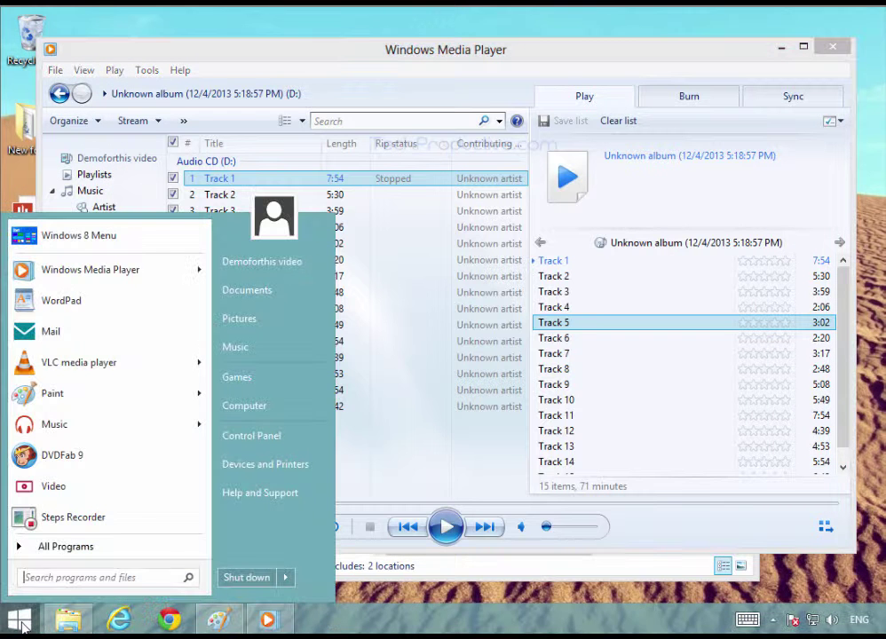
left_click(68, 548)
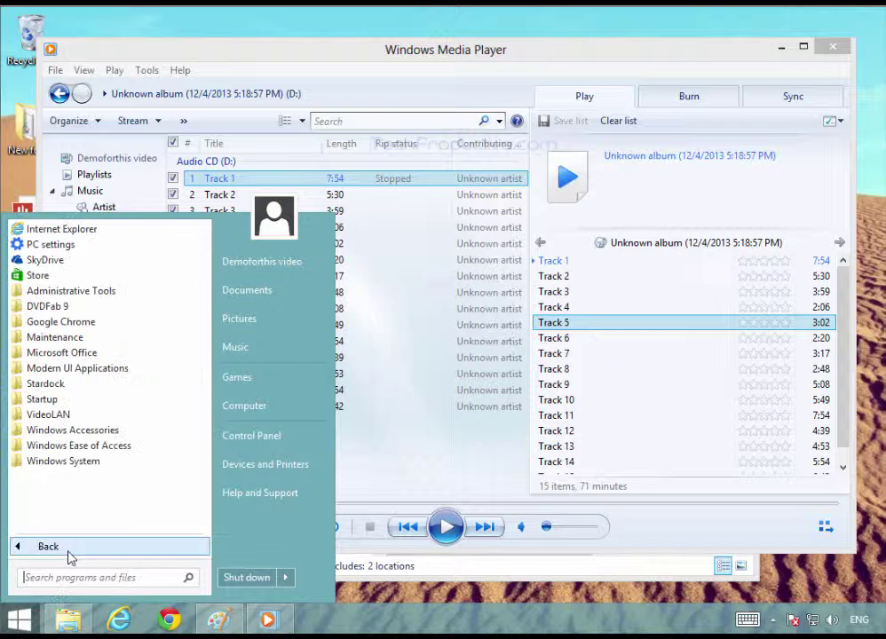
left_click(99, 435)
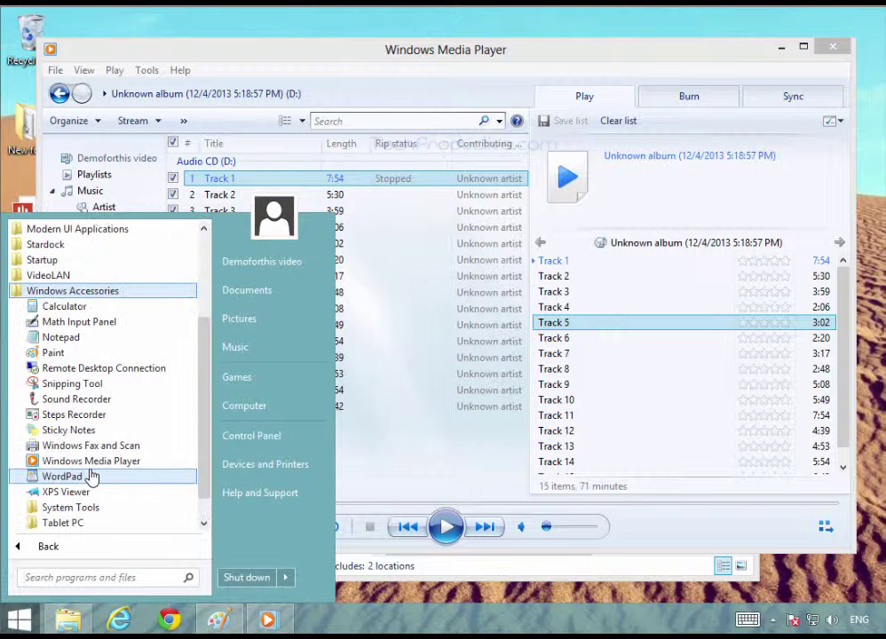
left_click(44, 545)
left_click(53, 233)
scroll(458, 325, "down", 5)
right_click(690, 563)
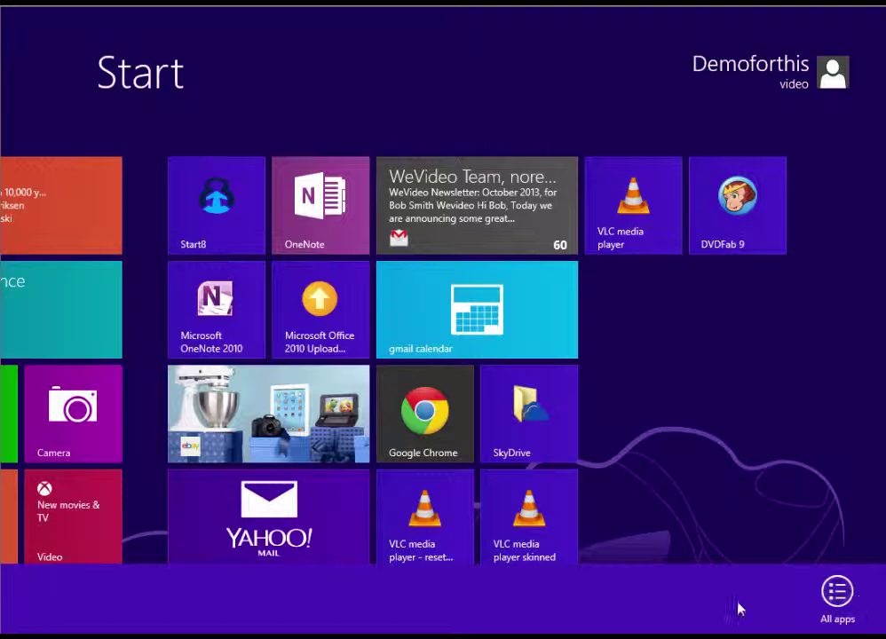
left_click(837, 590)
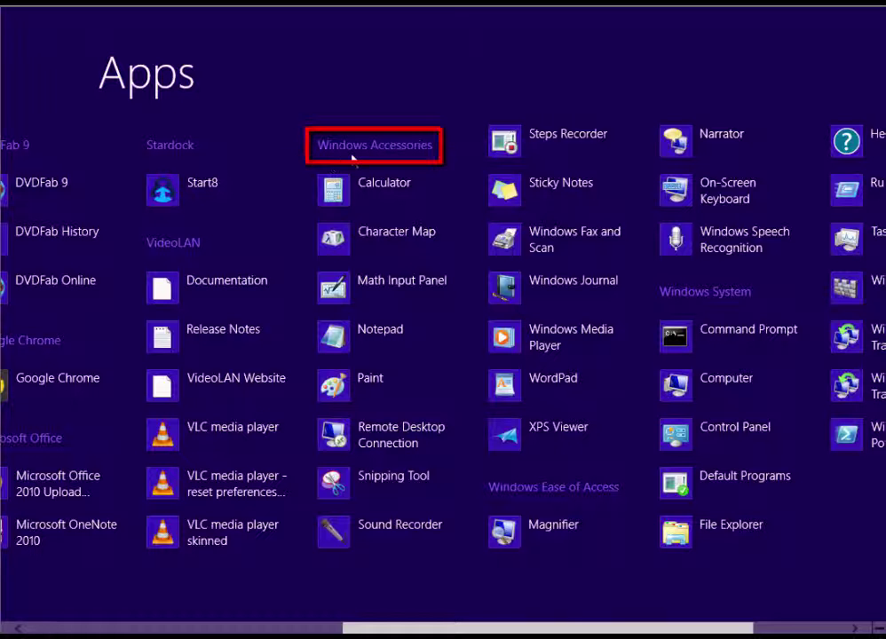
left_click(533, 330)
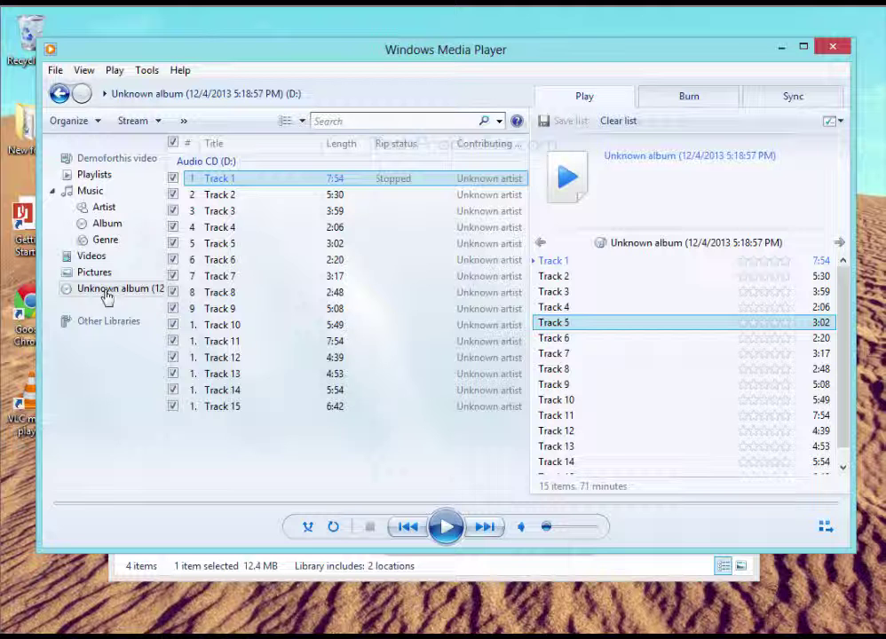
Step: Select the audio CD's album in the library and turn on Show menu bar
left_click(104, 289)
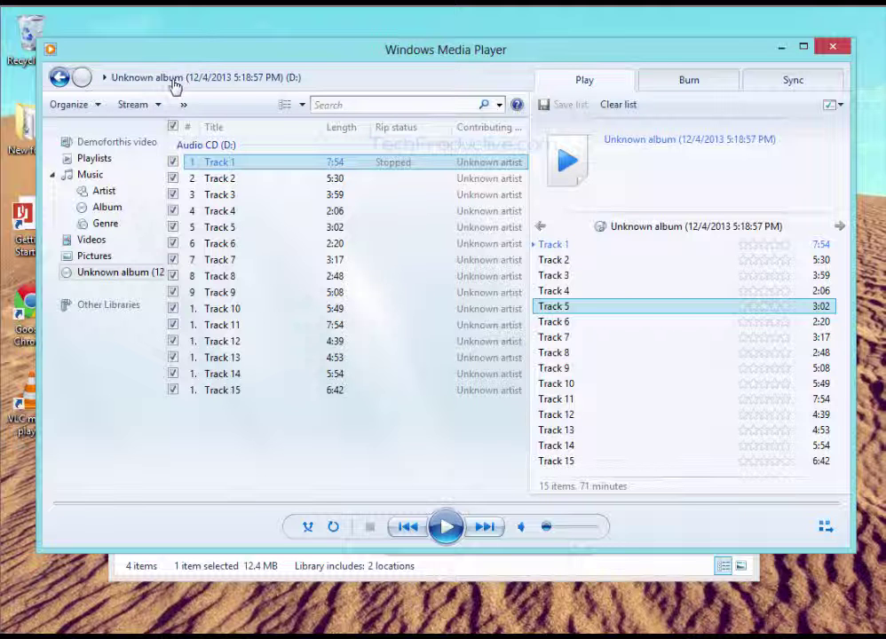
right_click(336, 80)
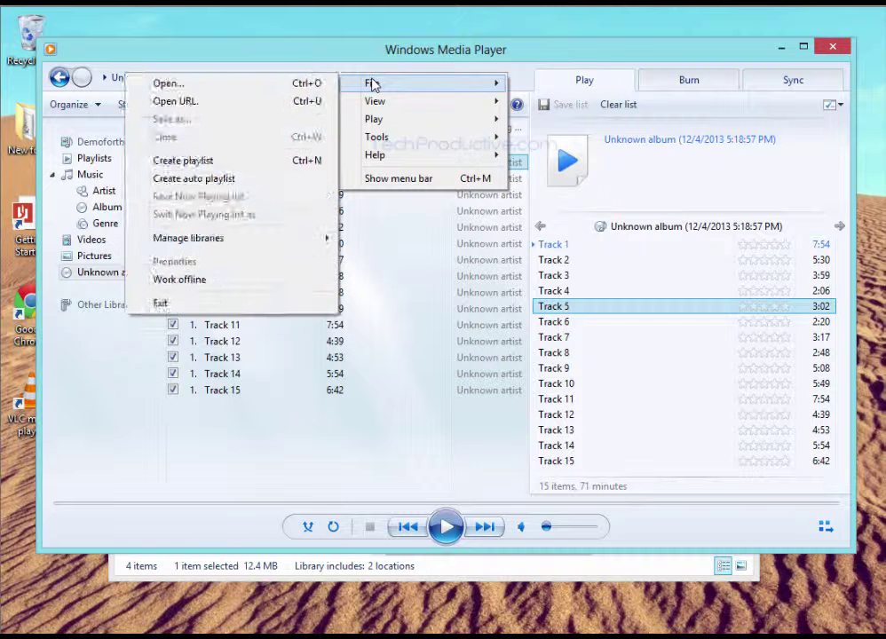
mouse_move(374, 103)
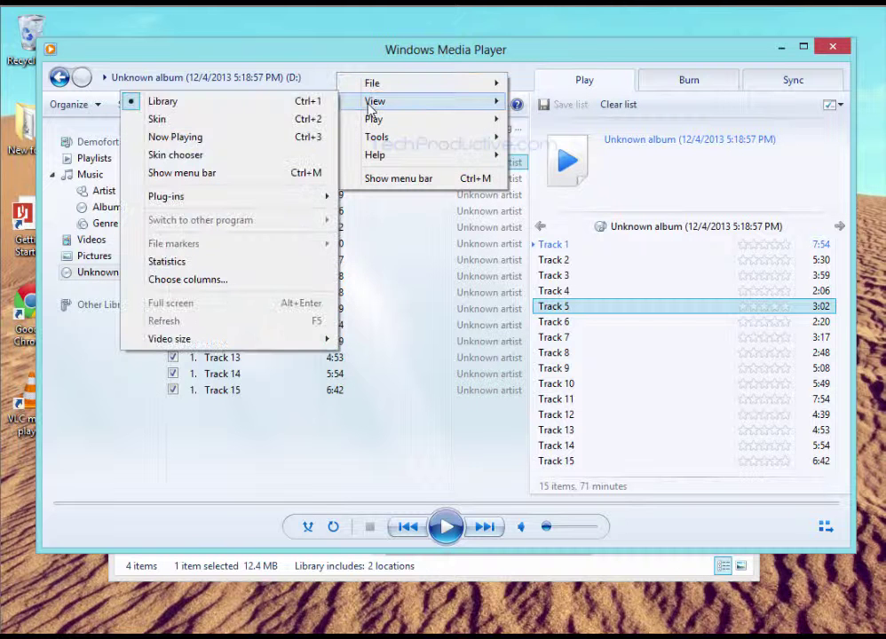
left_click(224, 175)
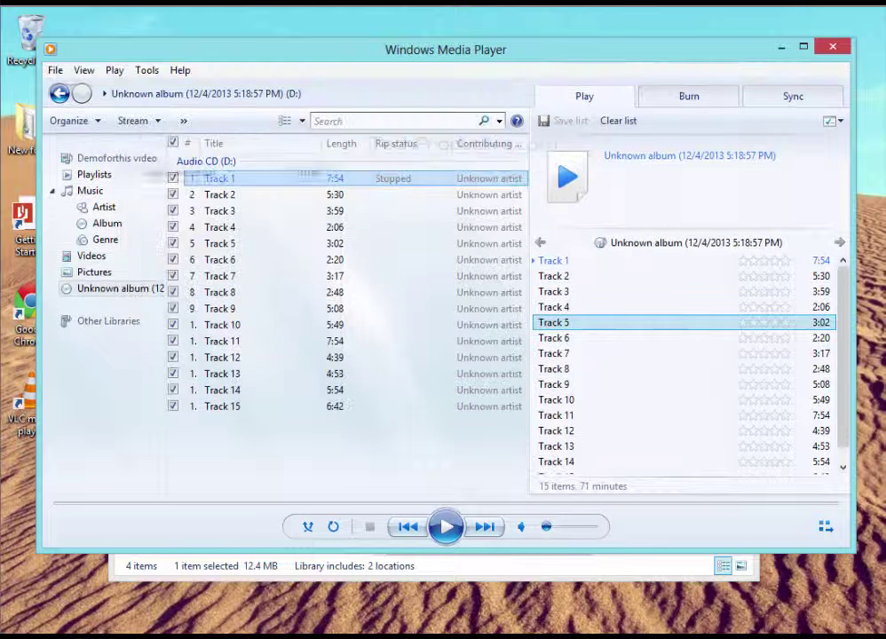
Step: In Options > Rip Music, keep the Music rip folder and Track number plus Song title naming
left_click(144, 71)
left_click(125, 163)
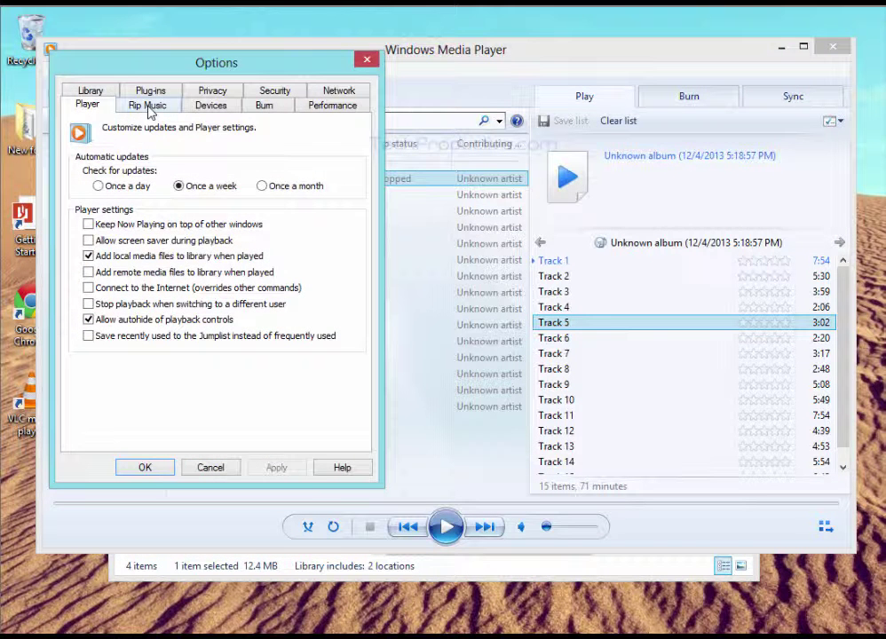
left_click(147, 106)
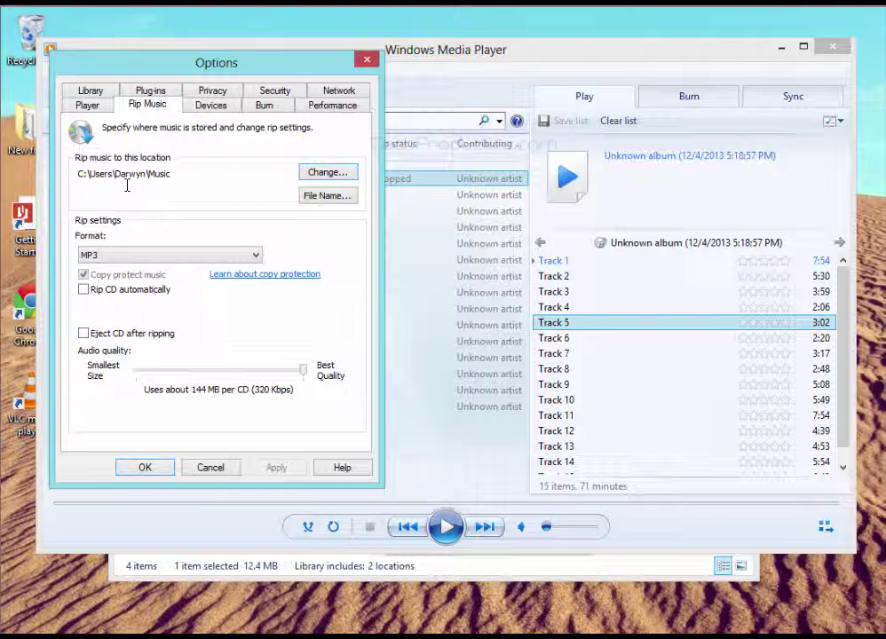
left_click(330, 174)
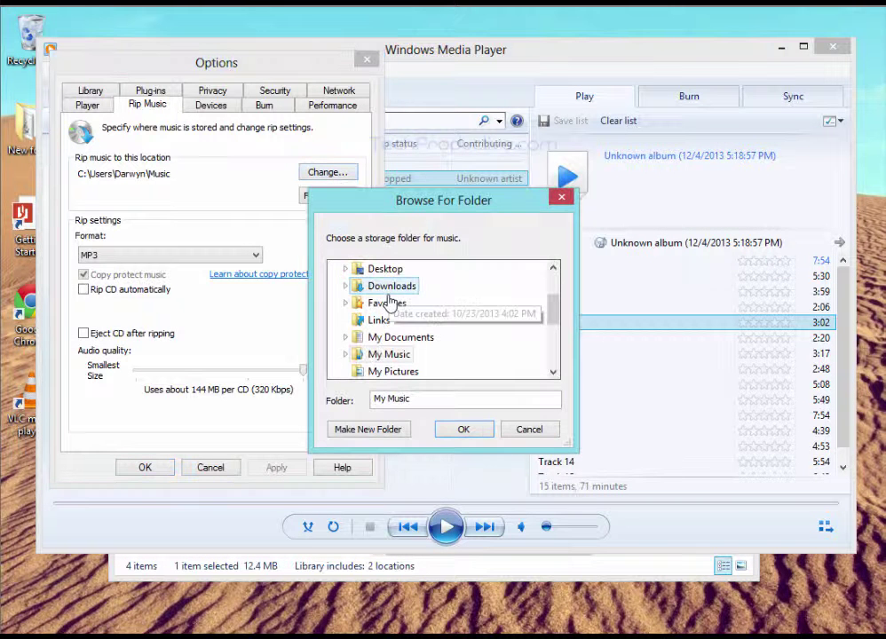
mouse_move(552, 324)
left_mouse_down()
mouse_move(548, 312)
mouse_move(552, 329)
left_mouse_up()
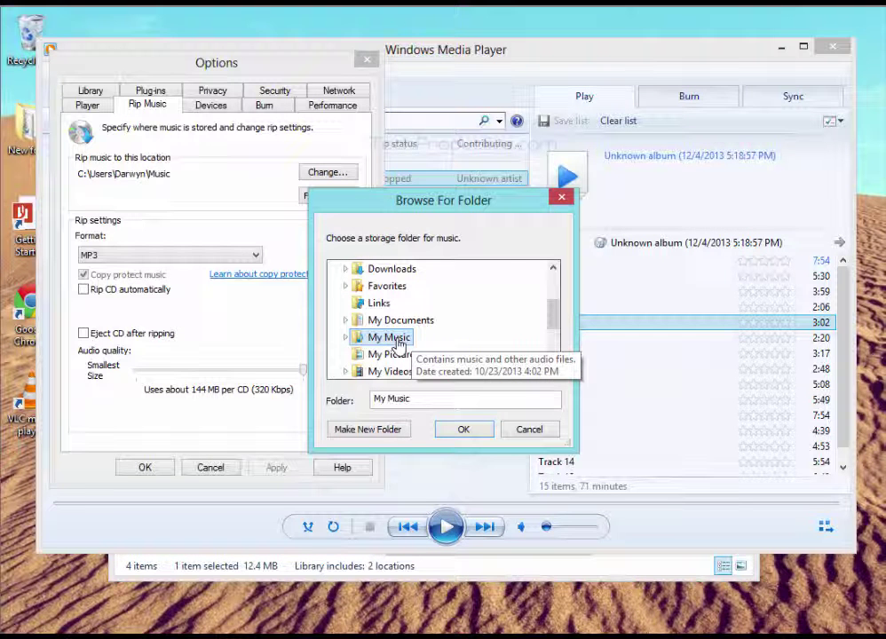
left_click(463, 429)
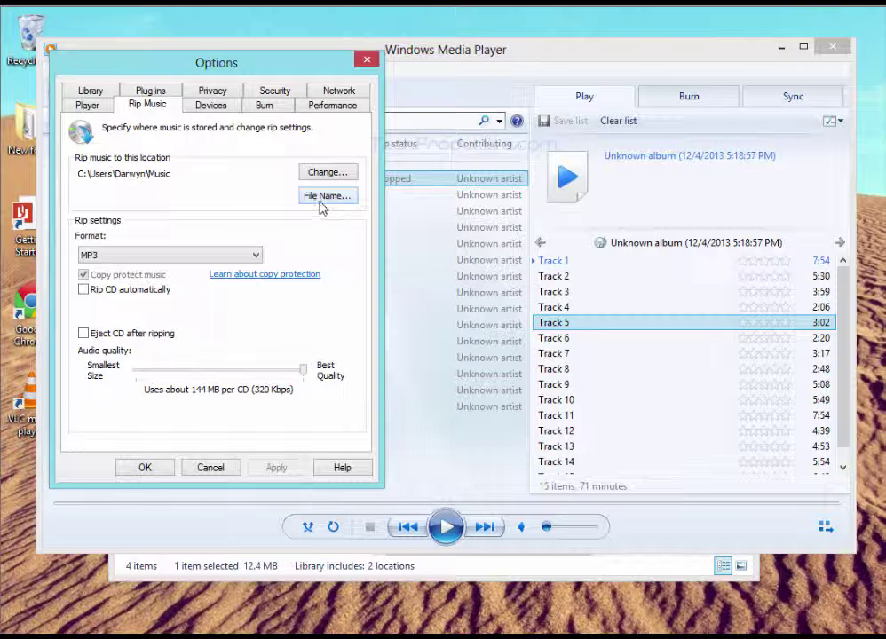
left_click(321, 206)
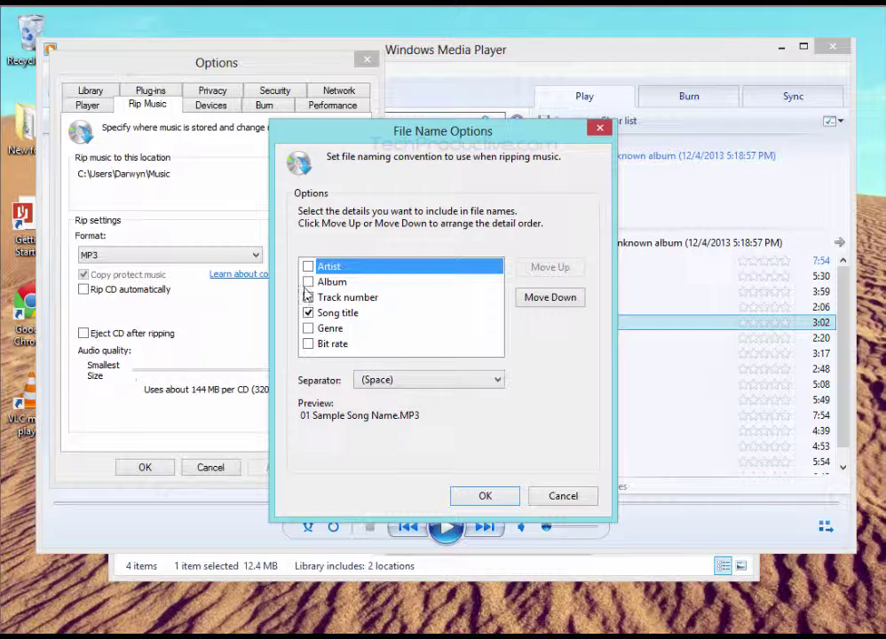
left_click(461, 497)
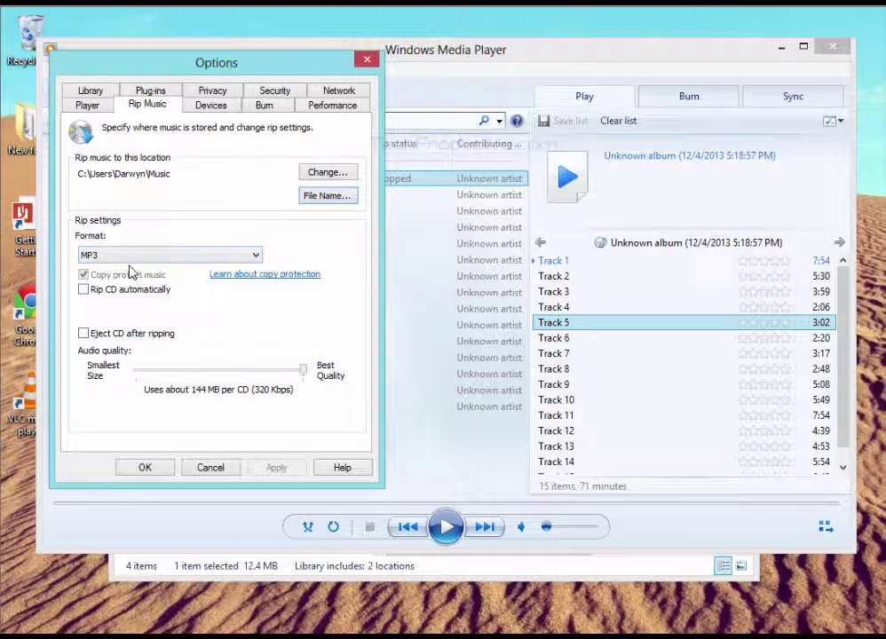
Step: Choose MP3 as the rip format and set audio quality back to Best Quality, 320 Kbps
left_click(253, 256)
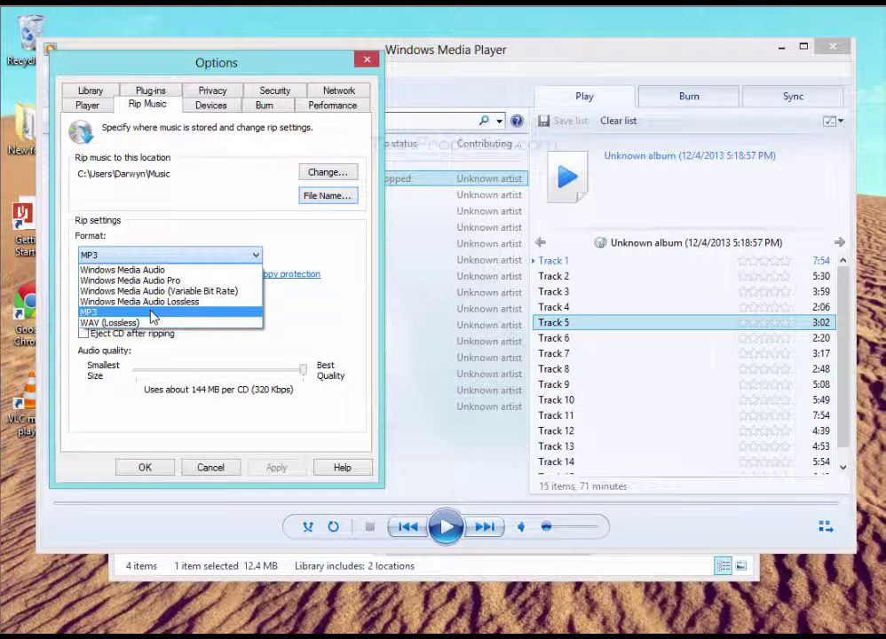
left_click(152, 314)
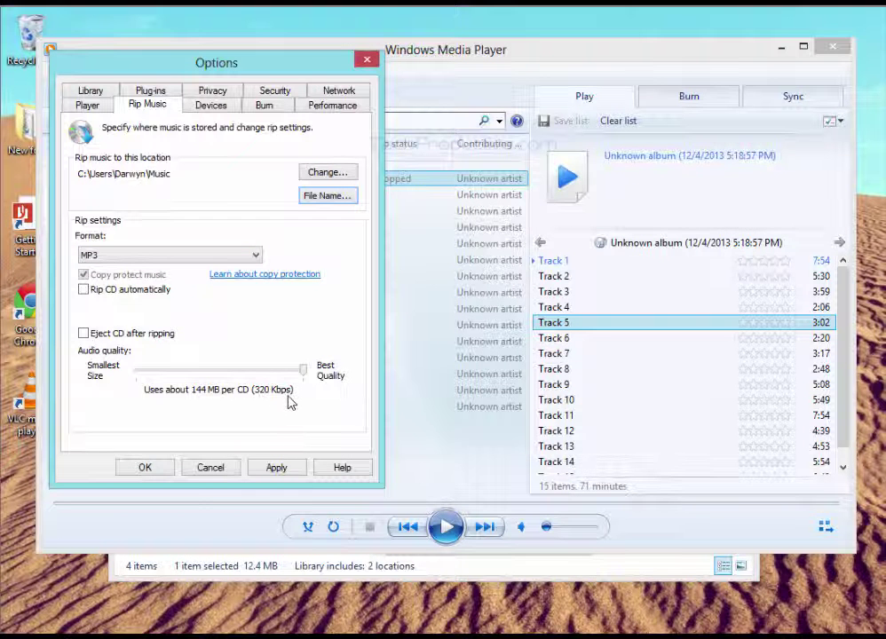
left_click_drag(302, 376, 138, 388)
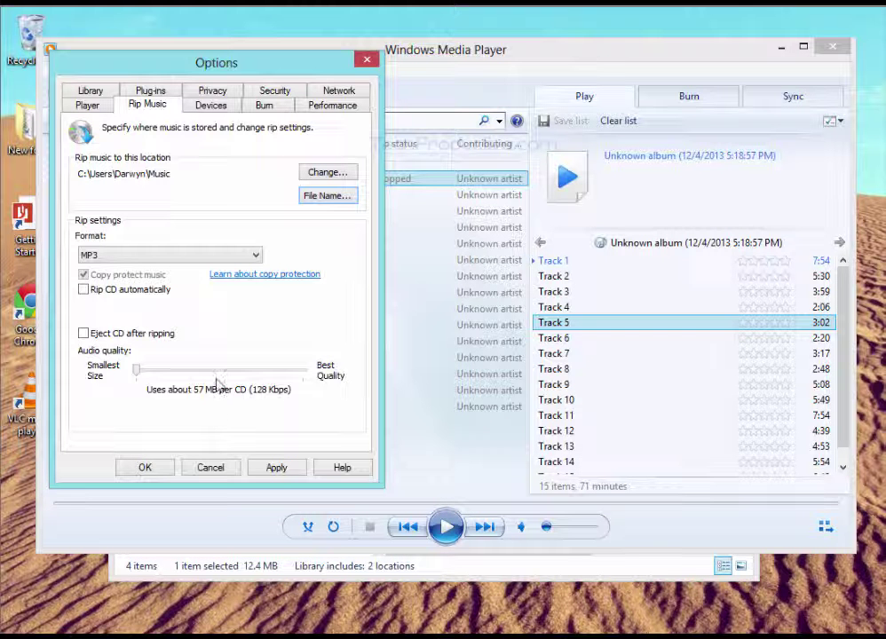
key("End")
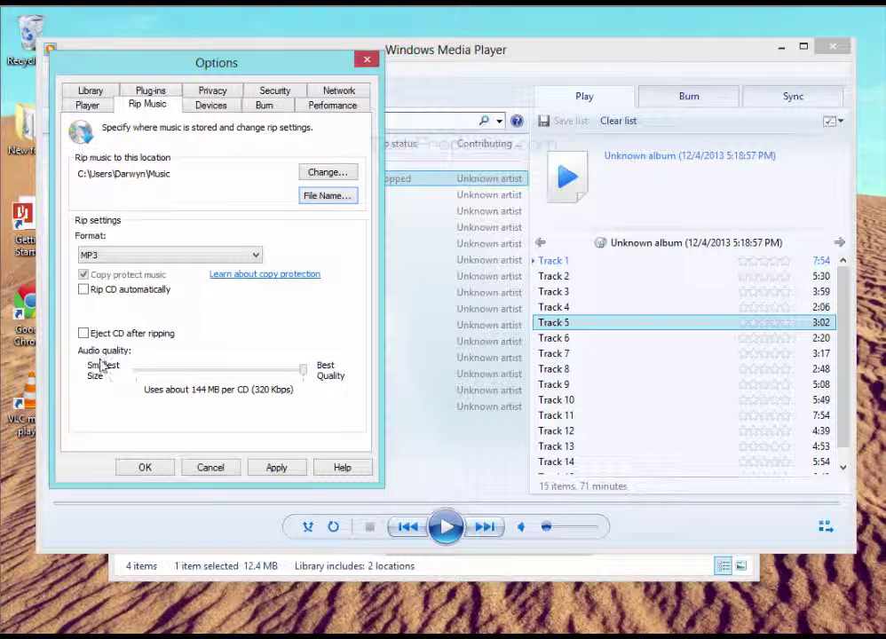
Step: Confirm the Options dialog with OK and start Rip CD from the toolbar's >> menu
left_click(145, 477)
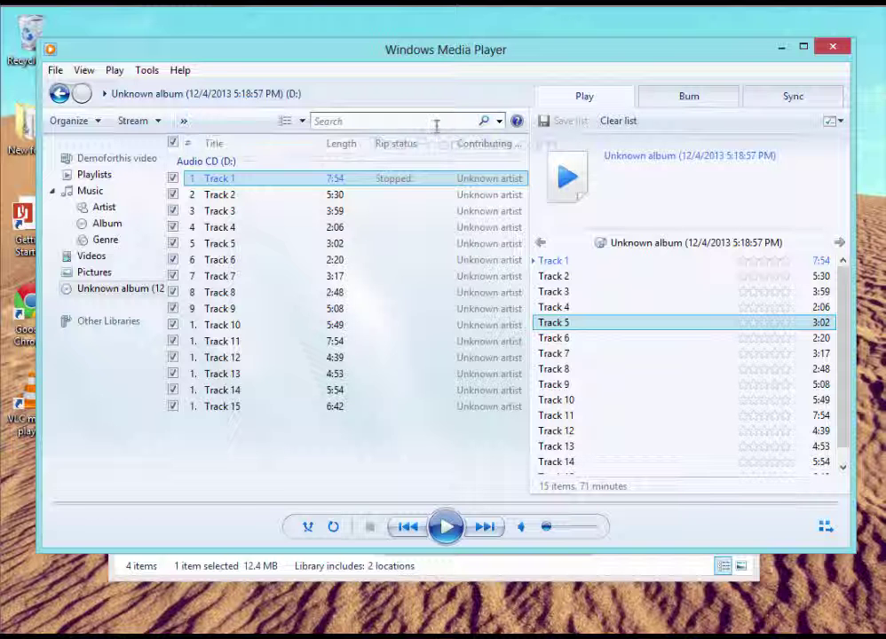
left_click(184, 123)
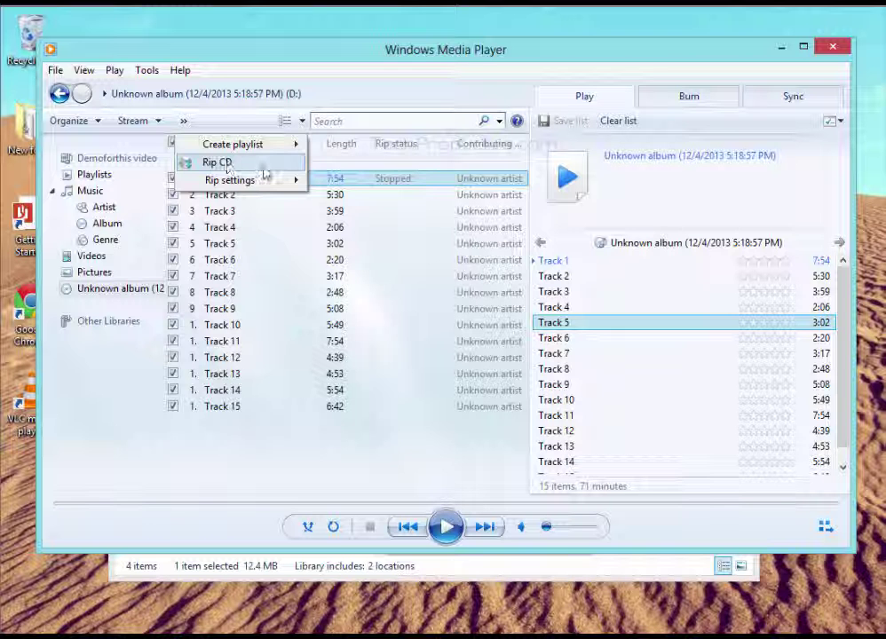
left_click(263, 166)
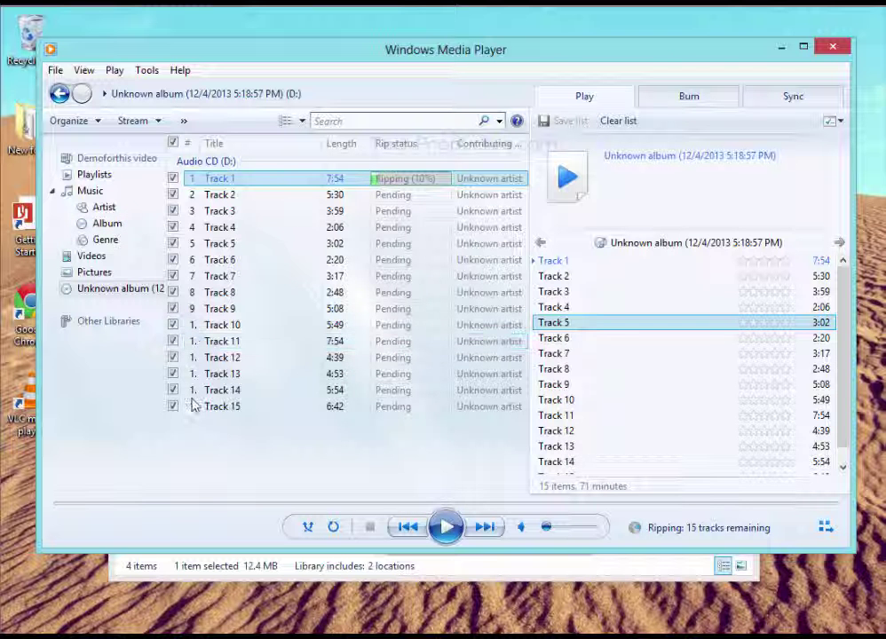
Step: Browse Music > Unknown artist > Unknown album in File Explorer to find 01 Track 1.mp3 and 02 Track 2.mp3
mouse_move(69, 621)
left_click(97, 519)
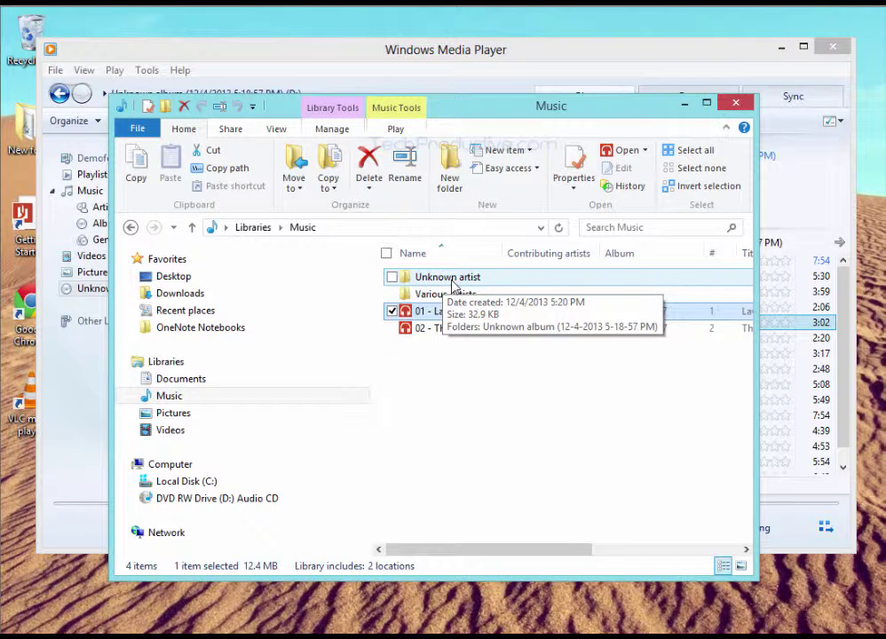
left_click_drag(468, 113, 556, 117)
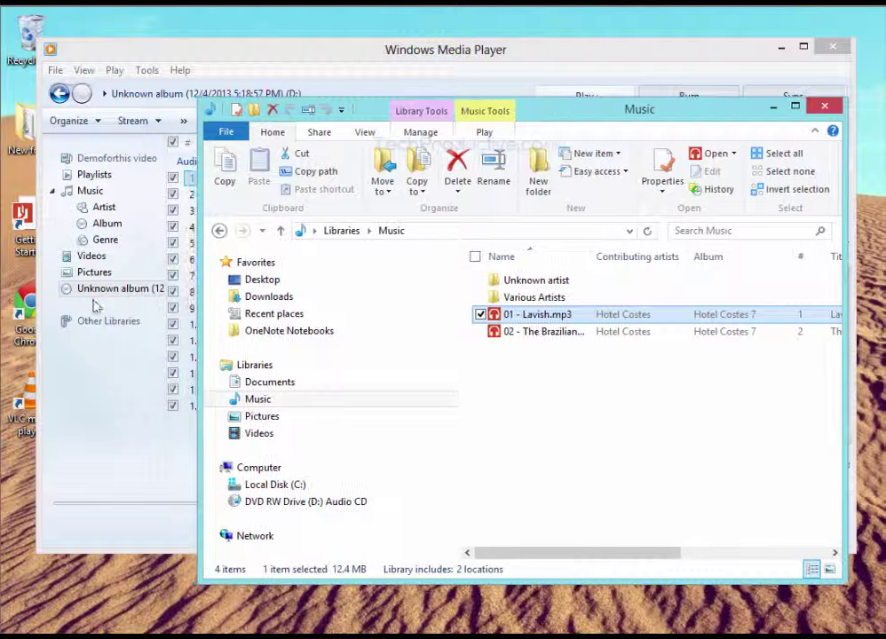
left_click(527, 282)
double_click(527, 283)
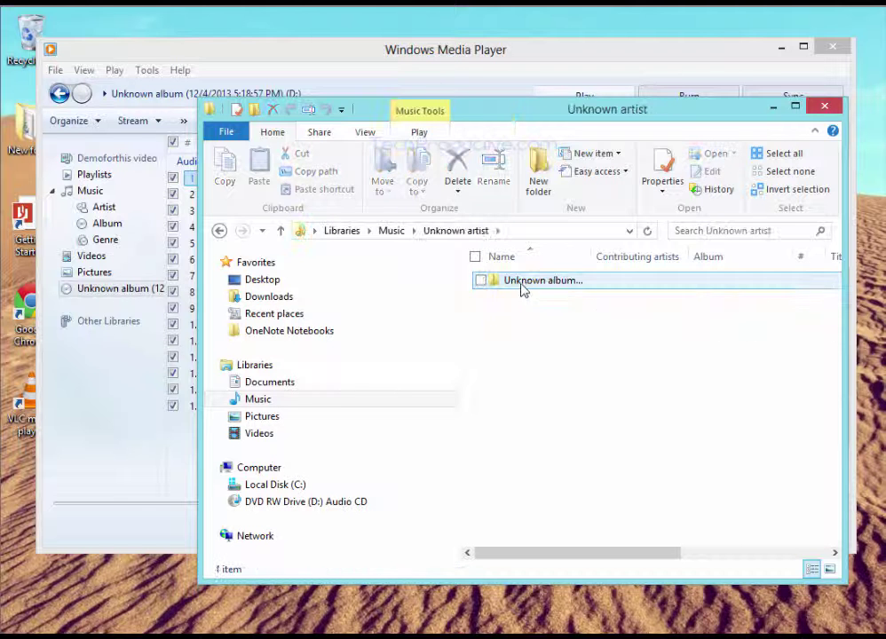
double_click(524, 285)
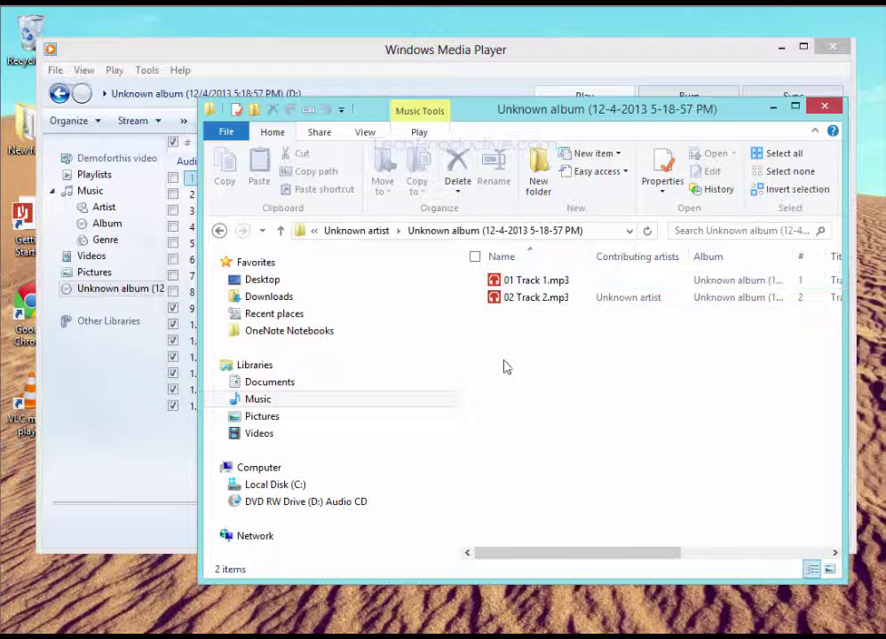
right_click(531, 282)
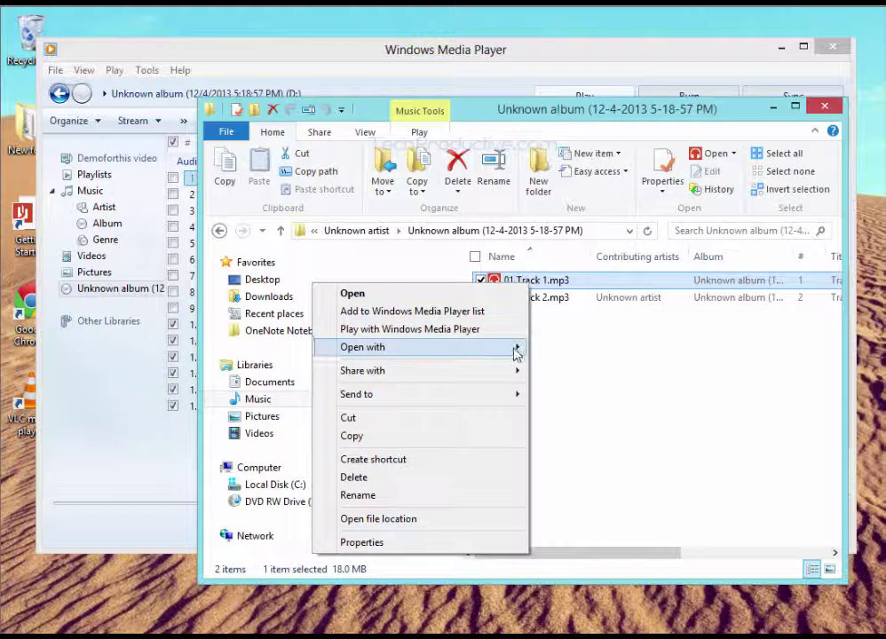
mouse_move(518, 348)
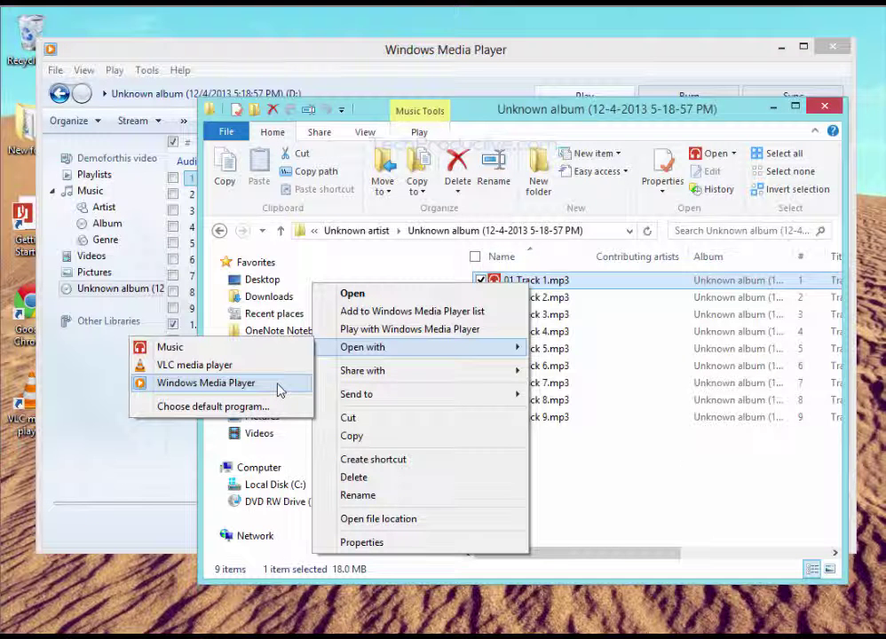
left_click(639, 528)
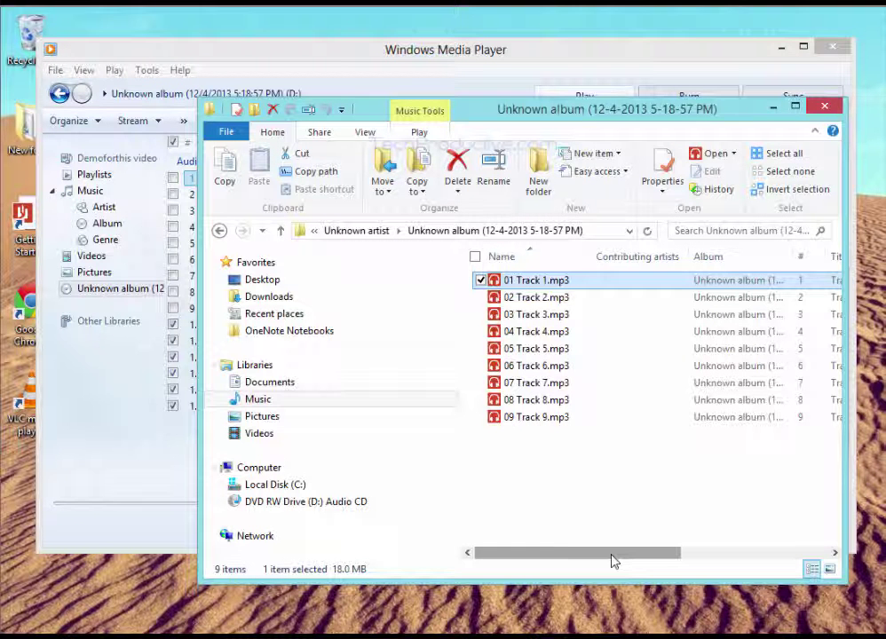
left_click(258, 401)
Step: Switch to Windows Media Player to check rip progress: ten tracks ripped, Track 11 at 30%
left_click(132, 415)
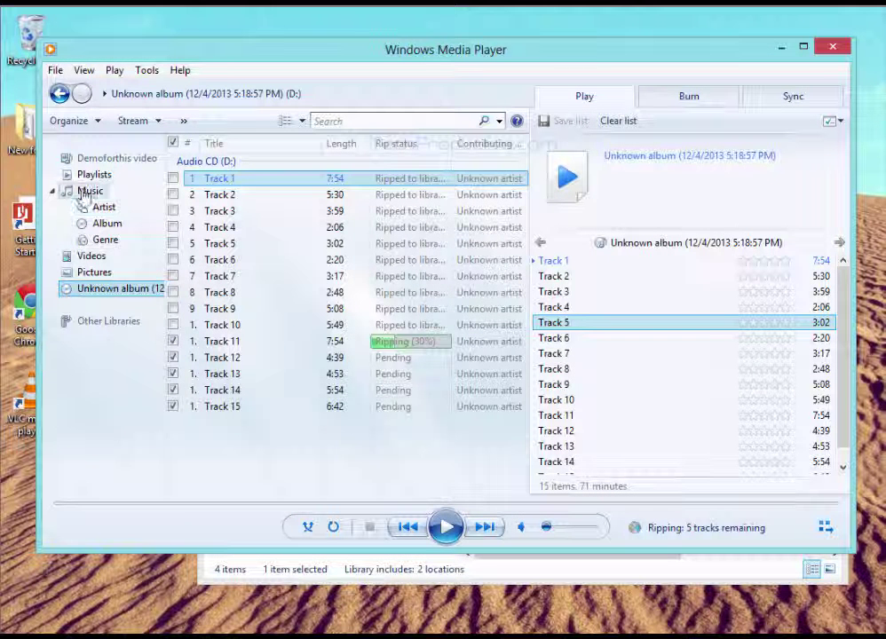